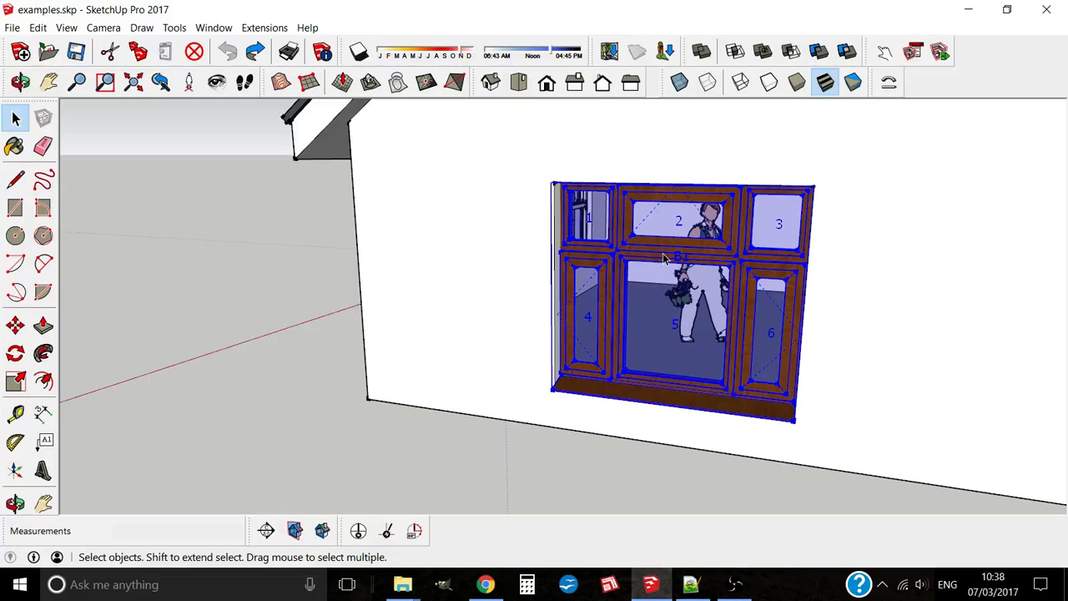
- Set the glass or panel thickness of the WindowPlus B1 window to 0.2 m, continuing past the rebate warning
right_click(665, 259)
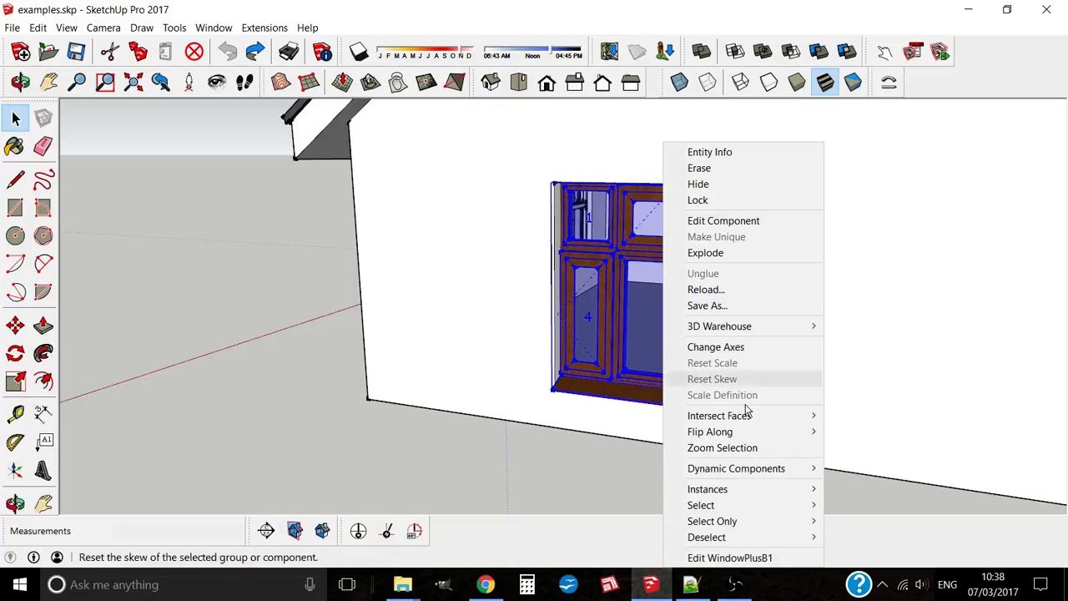
mouse_move(714, 537)
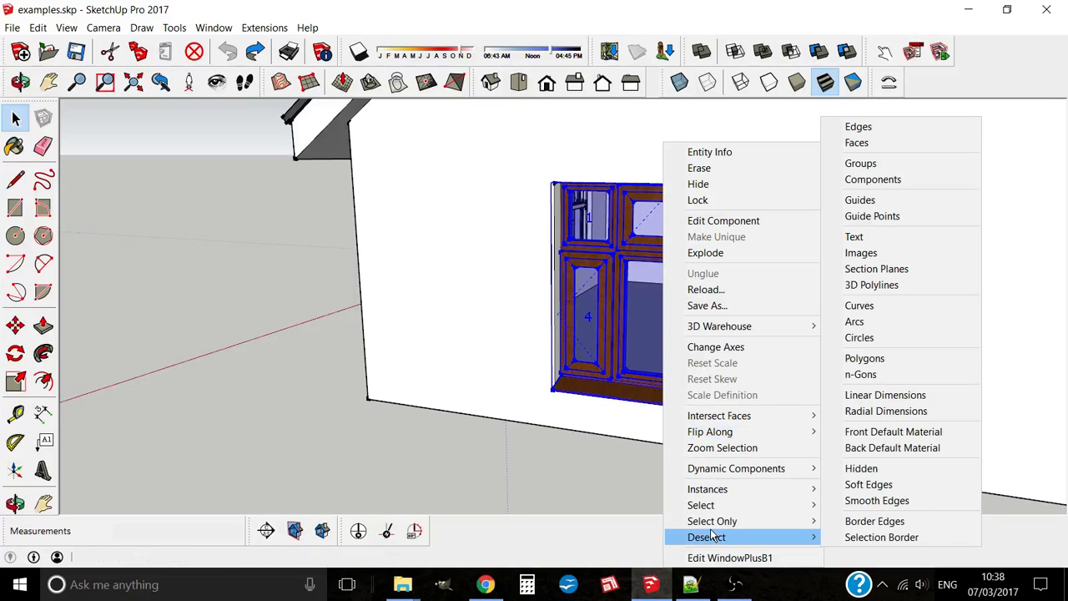
left_click(723, 559)
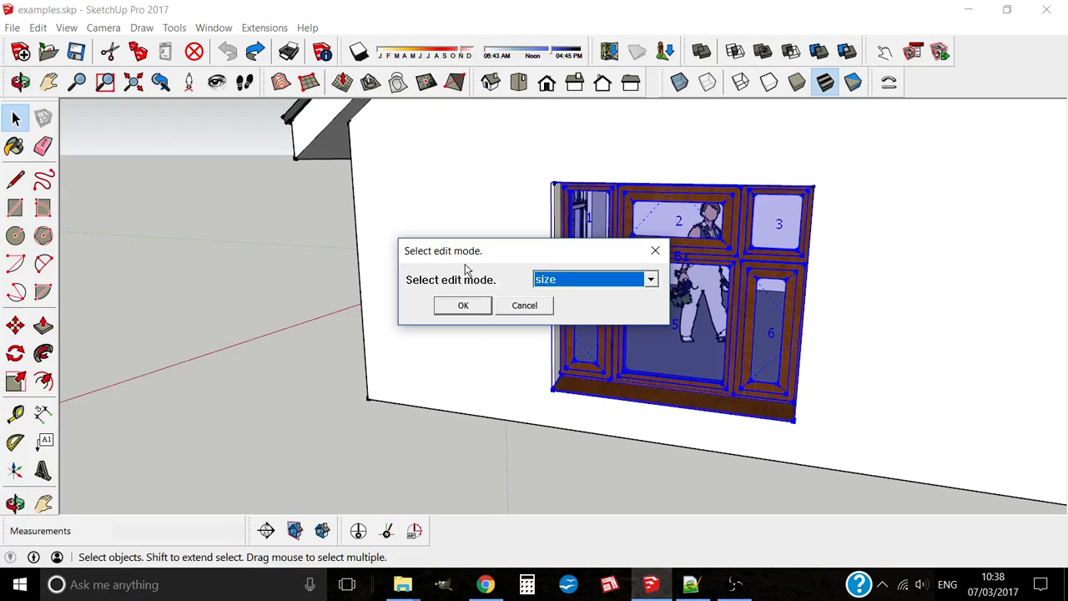
left_click_drag(469, 253, 463, 243)
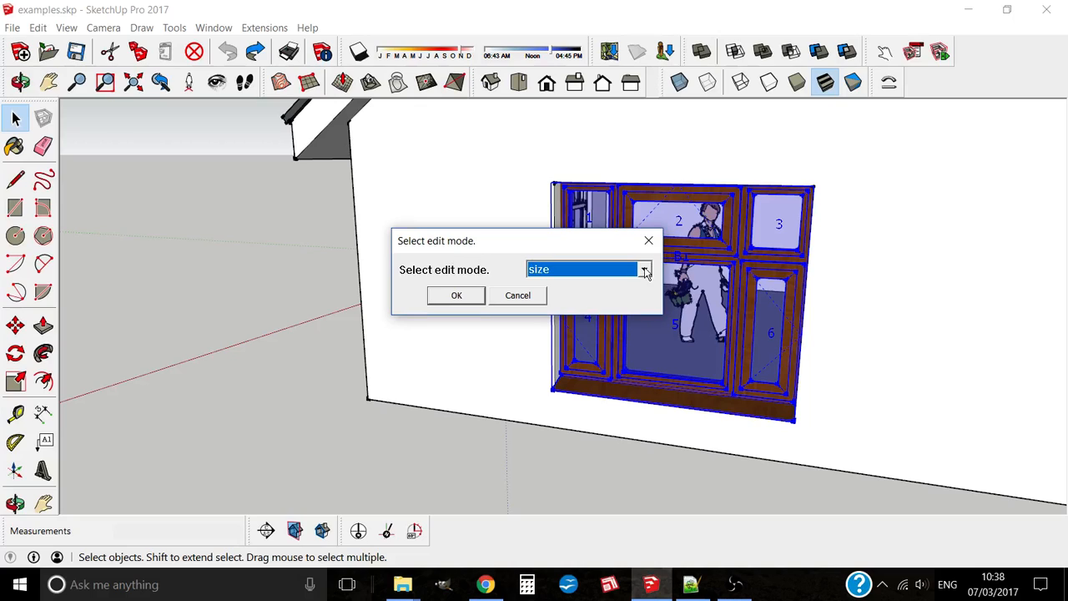
left_click(644, 271)
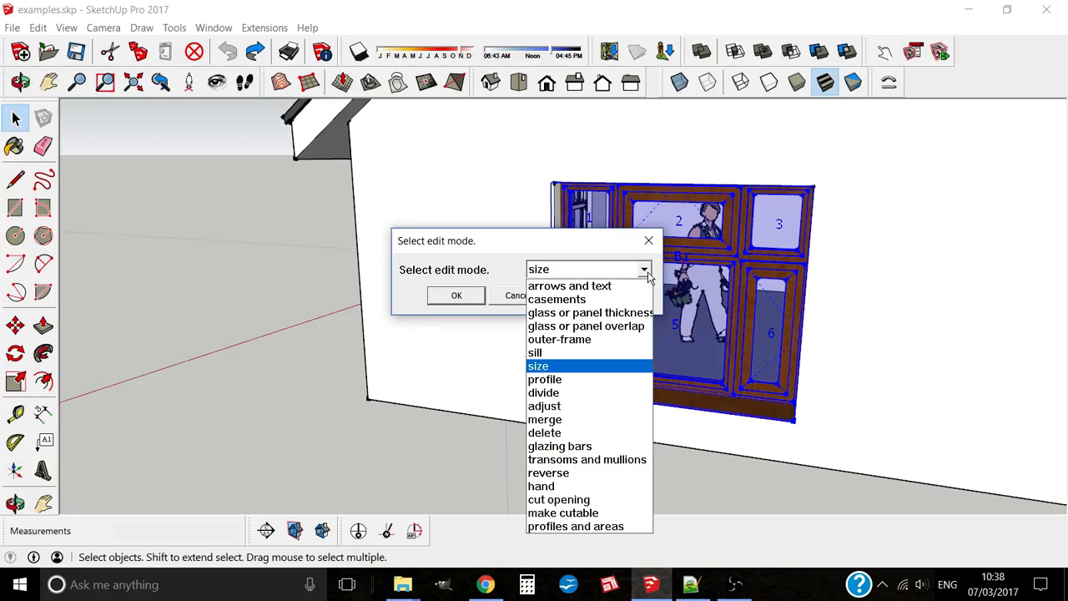
left_click(608, 314)
left_click(454, 296)
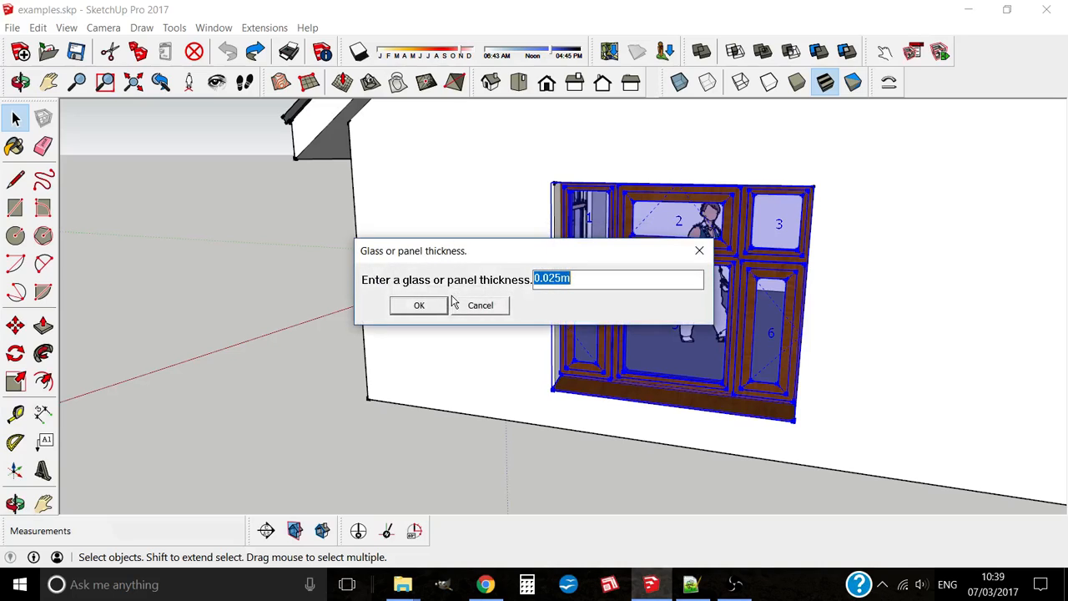
left_click_drag(615, 255, 397, 152)
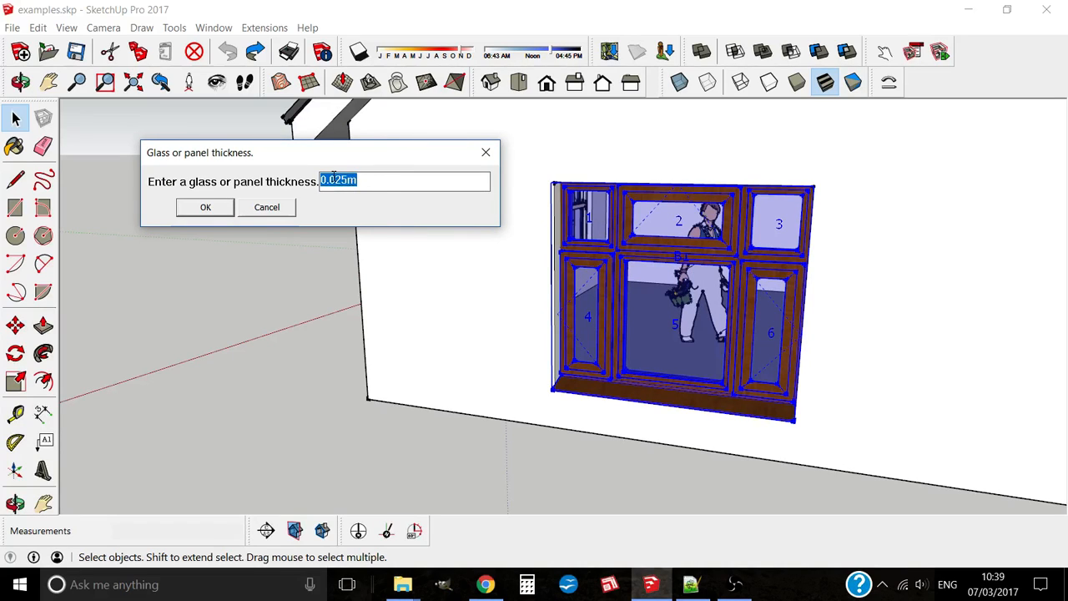
left_click_drag(331, 179, 458, 168)
type("2")
key("Return")
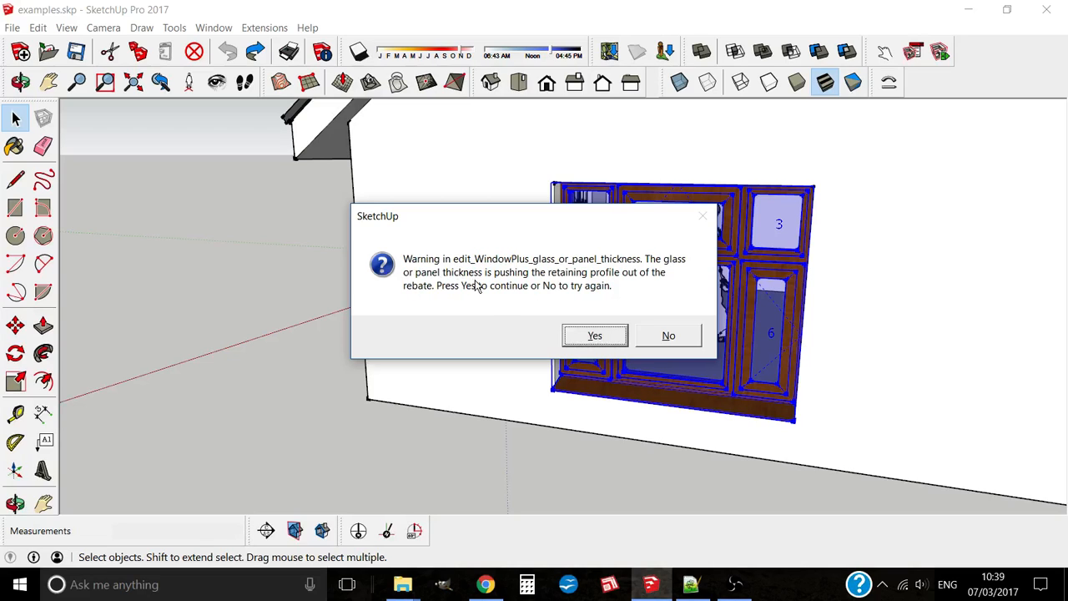
left_click(585, 340)
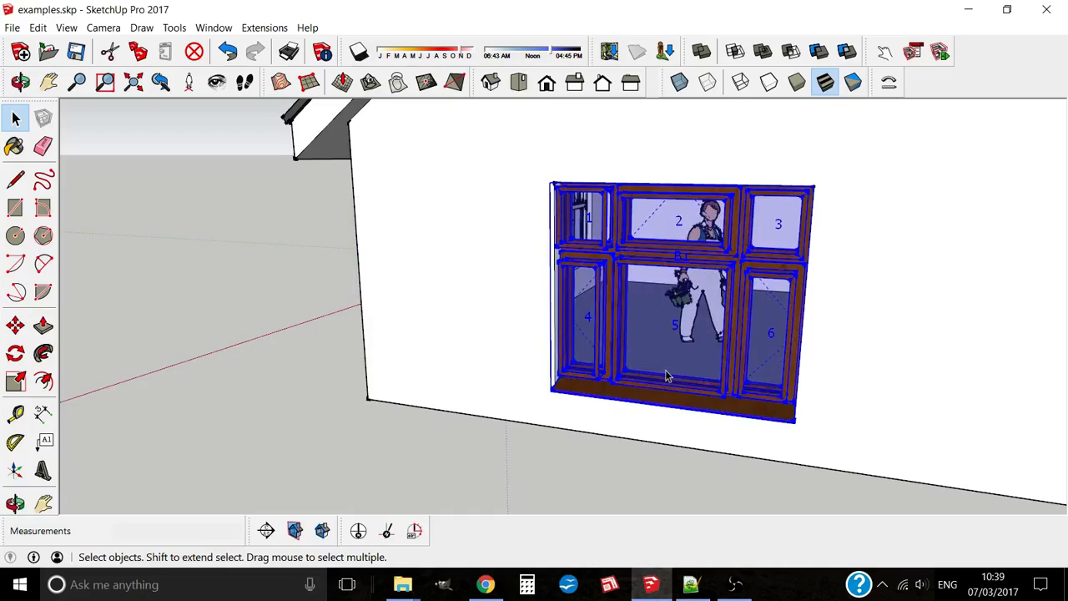
- Examine how the retaining profiles sit relative to the rebates around the glass in the window's openings
middle_click_drag(669, 375, 555, 401)
scroll(494, 262, "up", 6)
scroll(505, 313, "up", 2)
middle_click_drag(505, 313, 601, 372)
scroll(533, 364, "down", 2)
scroll(532, 368, "down", 1)
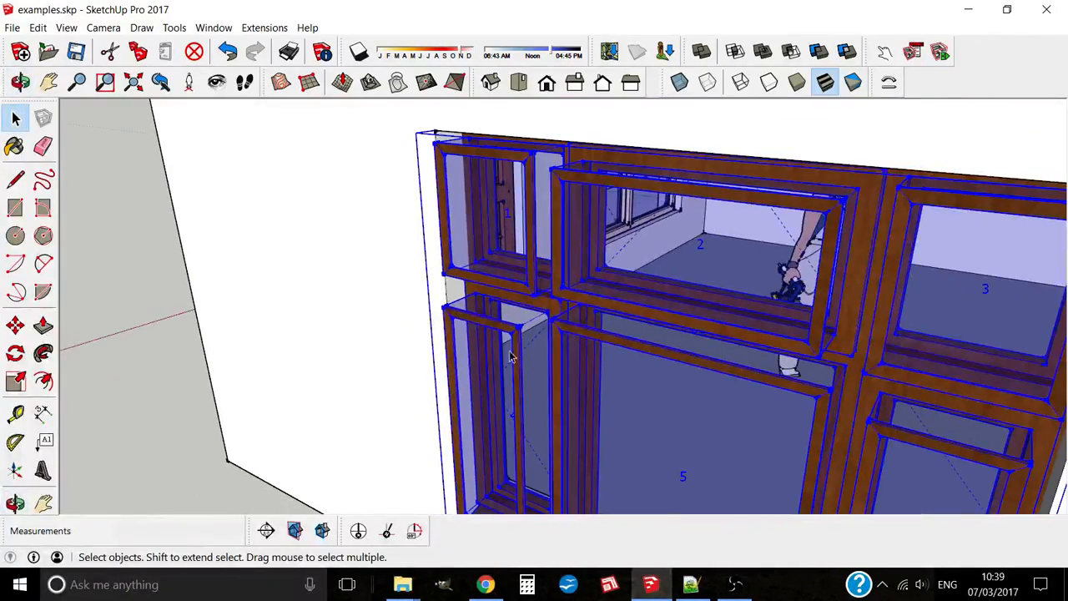
scroll(510, 338, "up", 4)
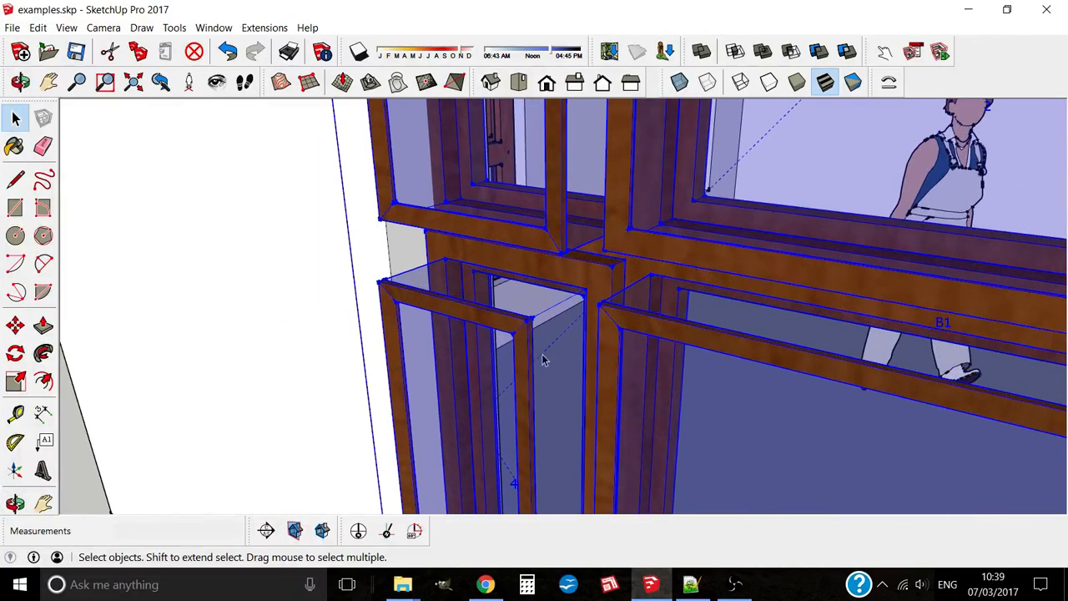
scroll(534, 307, "down", 1)
scroll(537, 302, "down", 5)
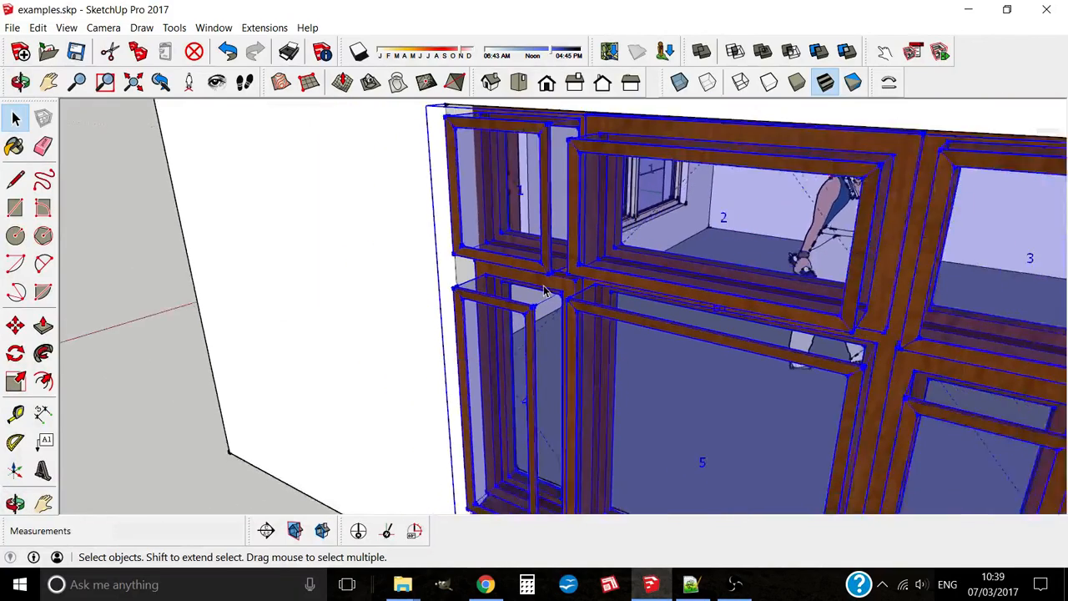
mouse_move(640, 393)
middle_mouse_down()
mouse_move(625, 376)
mouse_move(547, 361)
mouse_move(613, 357)
middle_mouse_up()
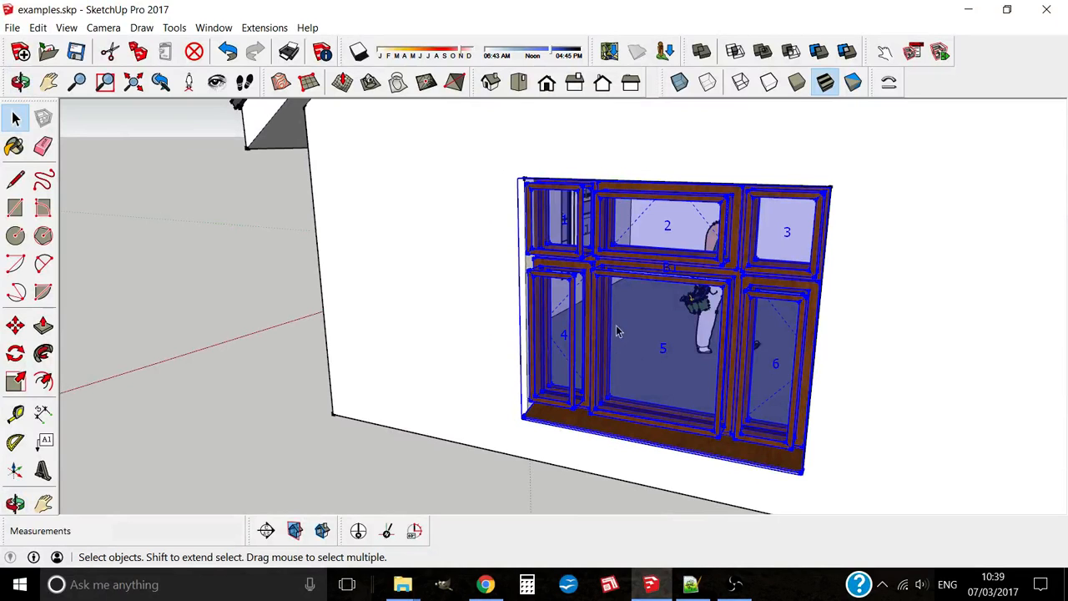
- Set the glass or panel thickness of the WindowPlus B1 window to 0.02 m
right_click(621, 332)
left_click(681, 558)
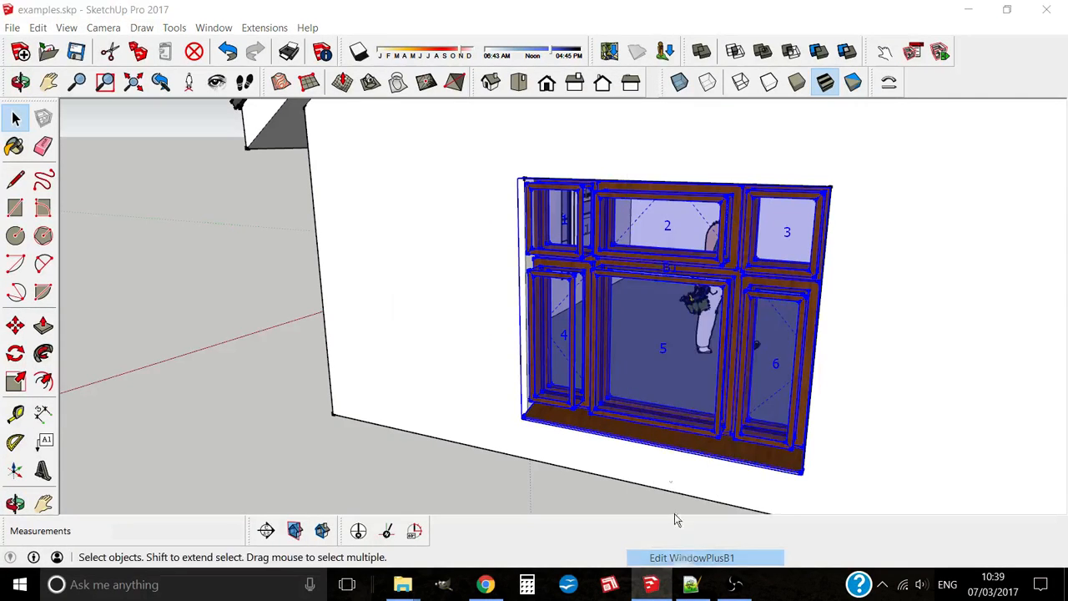
left_click(610, 282)
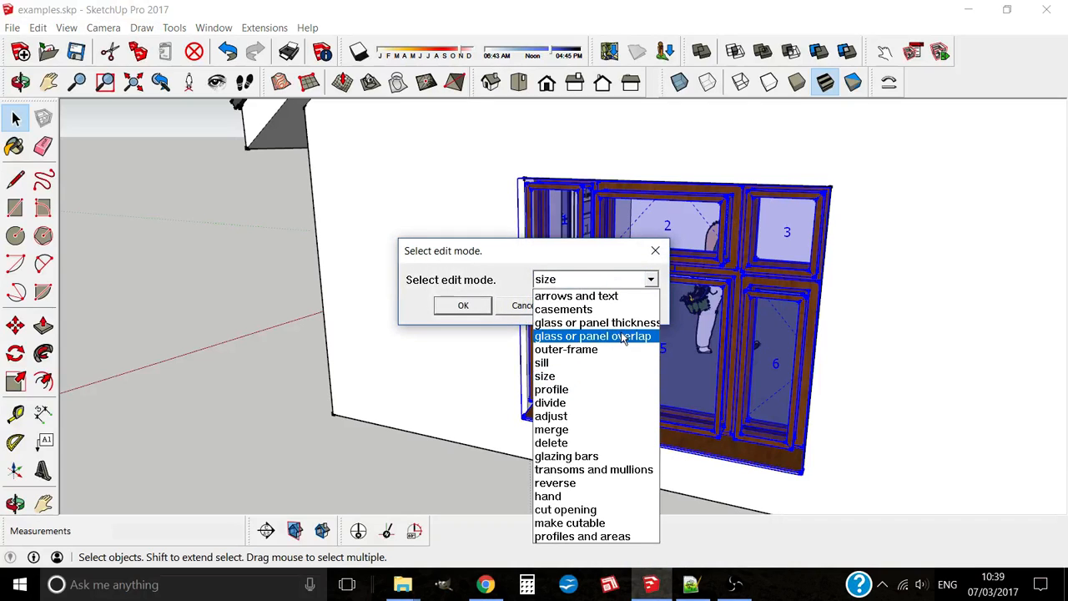
left_click(594, 322)
left_click(463, 306)
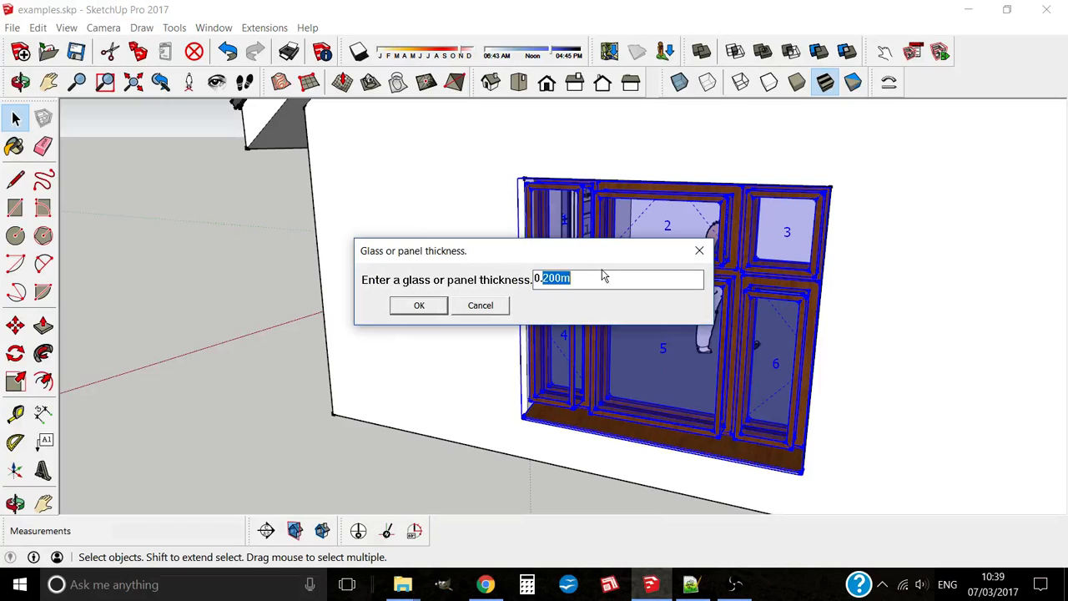
type("0.02")
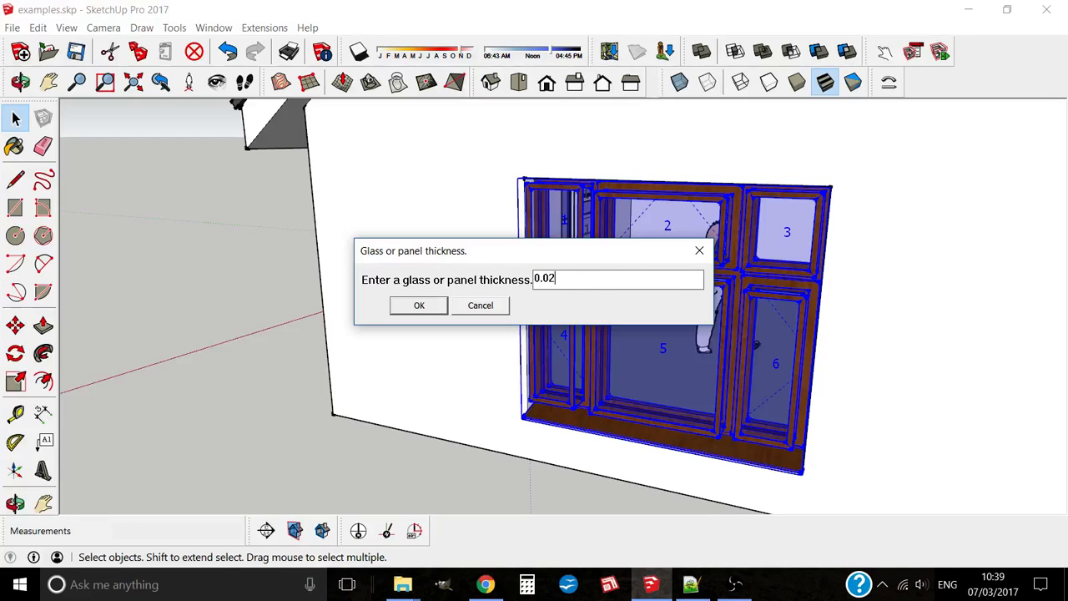
left_click(439, 307)
- Inspect casement 4 at its lower corner and open its nested glass pane for editing
middle_click_drag(619, 363, 559, 475)
scroll(554, 418, "up", 7)
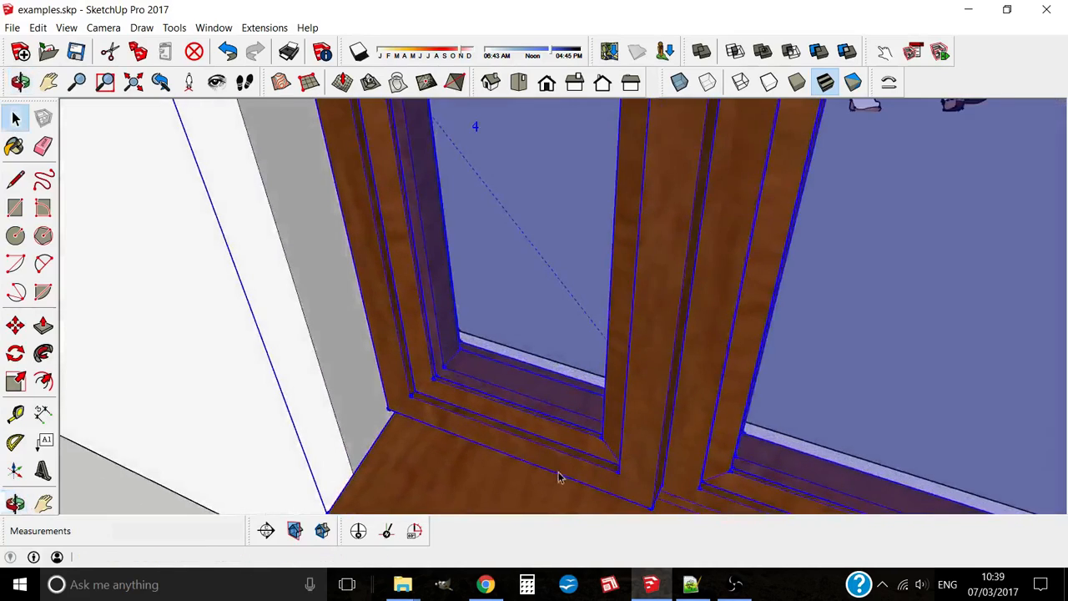
scroll(468, 387, "up", 4)
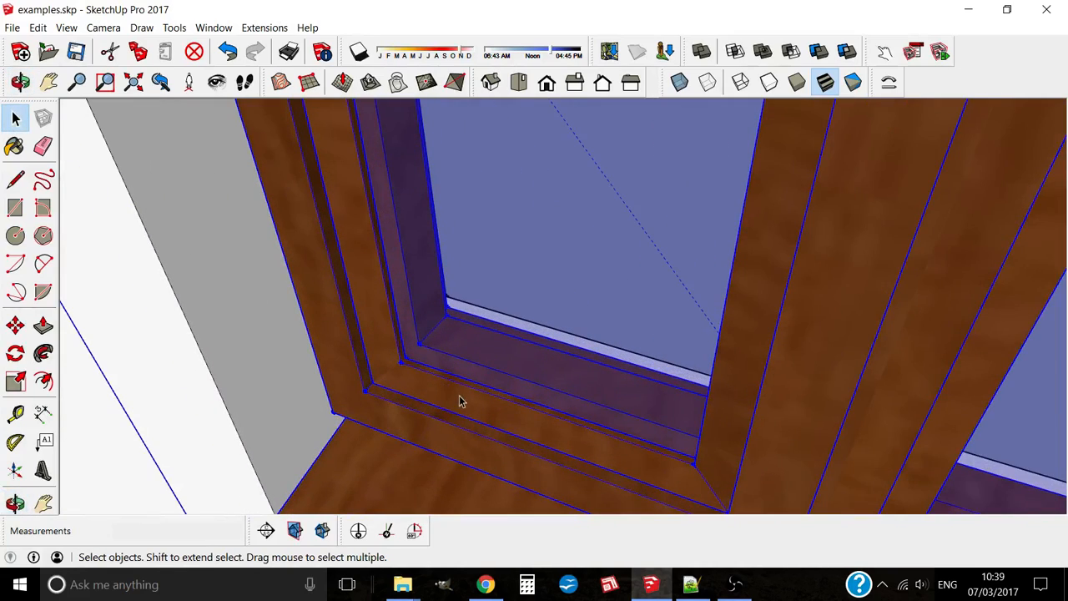
scroll(442, 392, "down", 2)
scroll(470, 385, "down", 1)
double_click(472, 353)
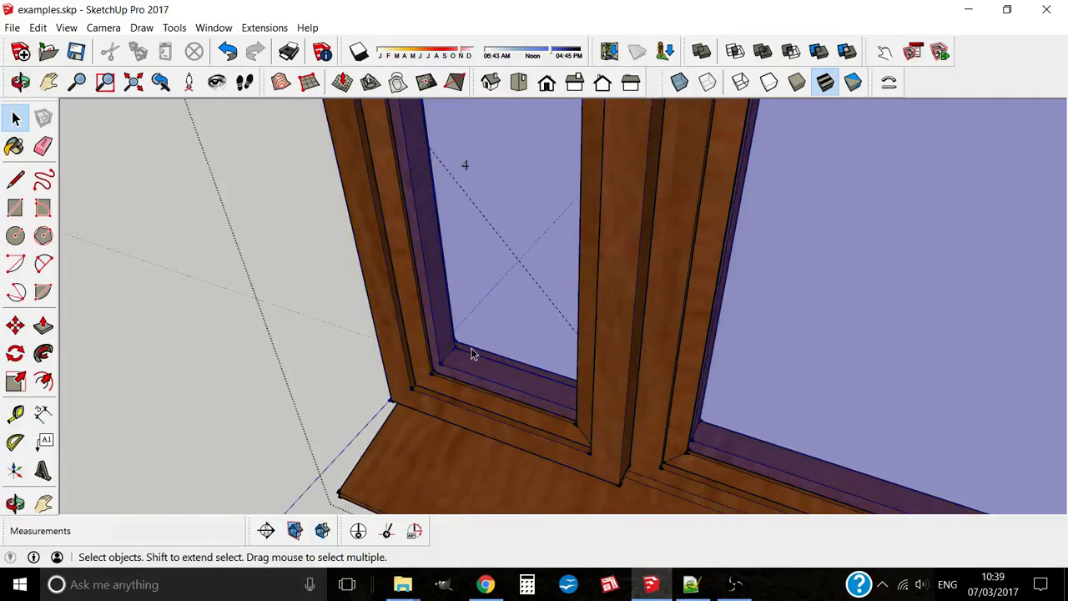
double_click(472, 353)
double_click(472, 353)
middle_click_drag(470, 354, 459, 395)
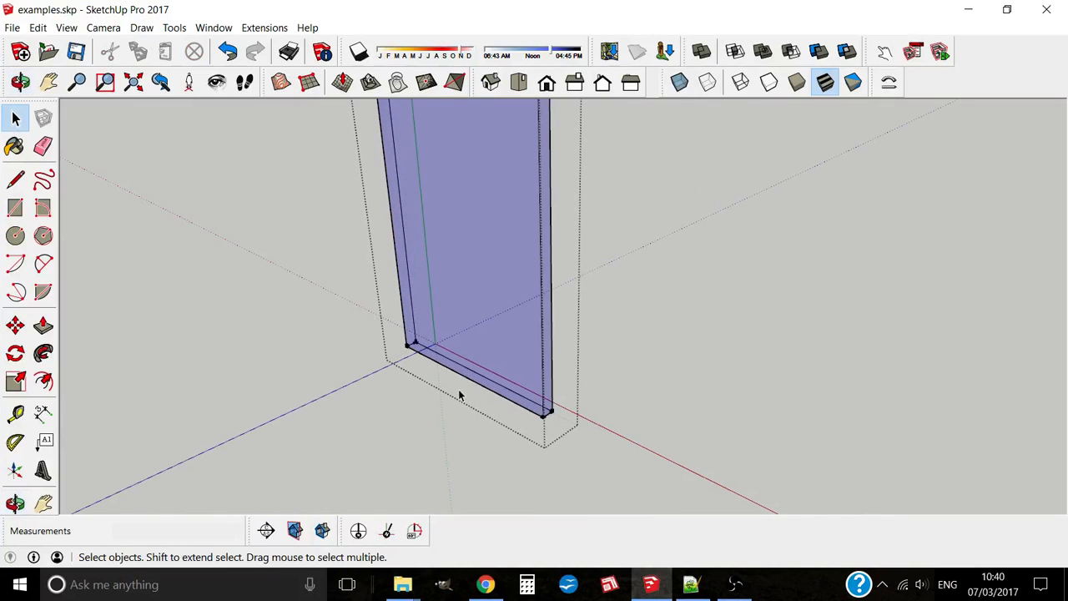
- Measure the glass pane's thickness at its lower corner with the Line tool, and close the nested components
left_click(15, 179)
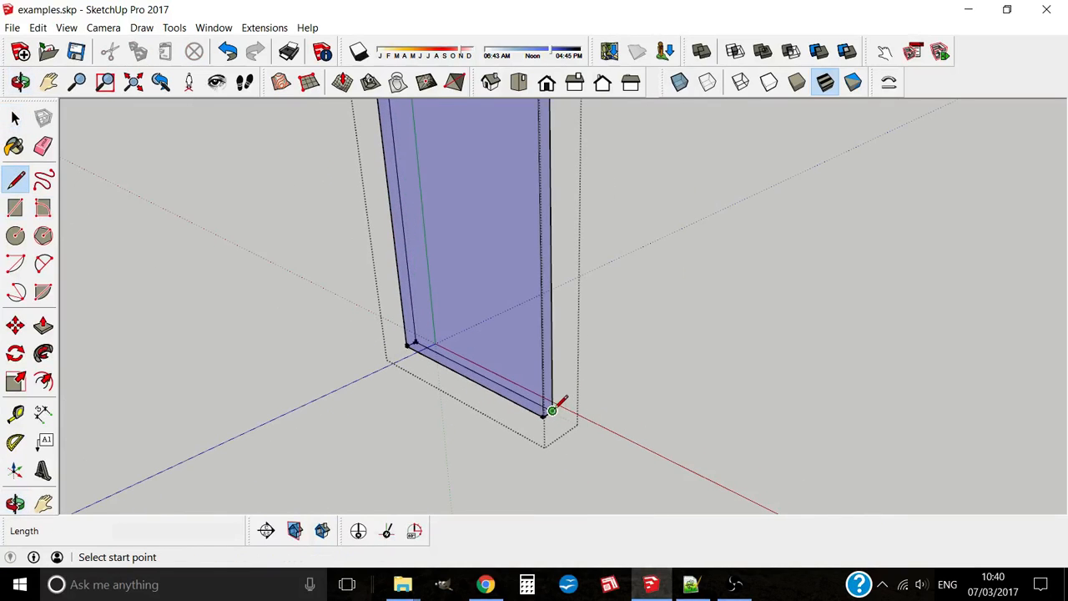
left_click(544, 415)
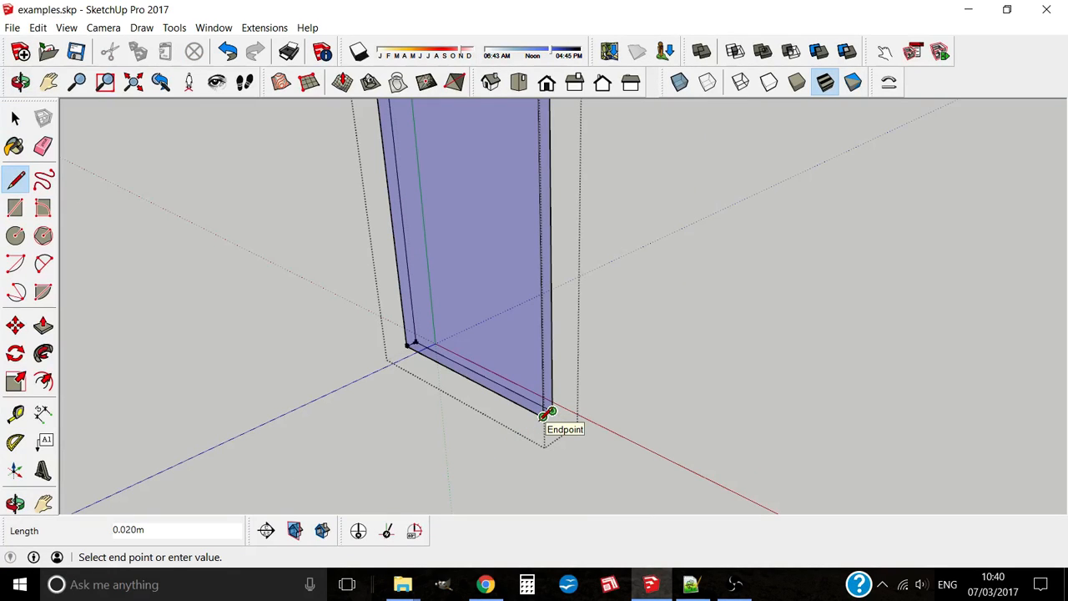
left_click(15, 118)
left_click(252, 363)
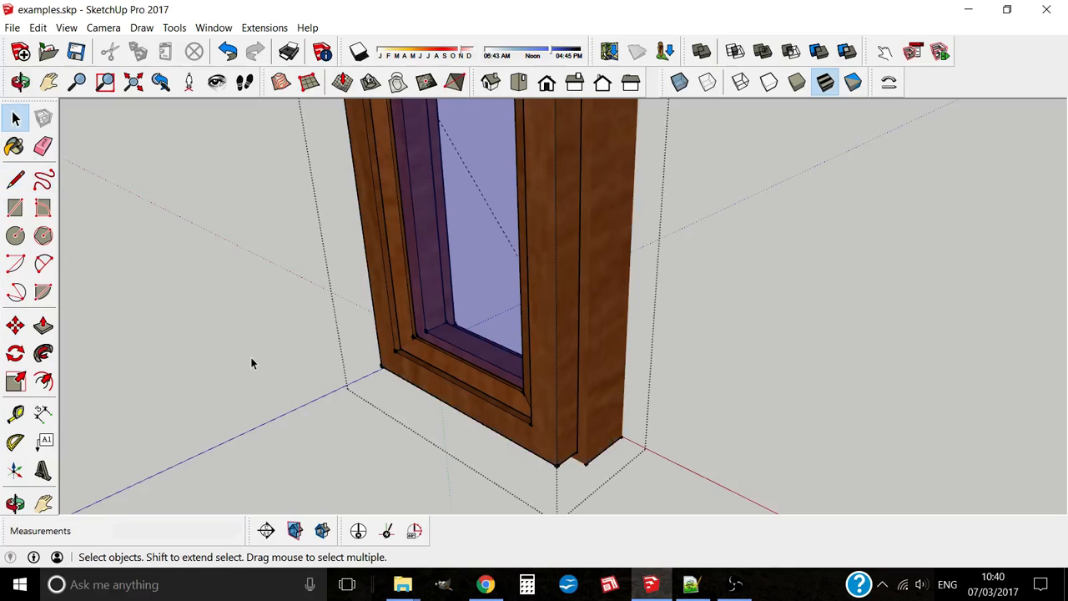
left_click(247, 364)
left_click(196, 373)
scroll(446, 250, "down", 7)
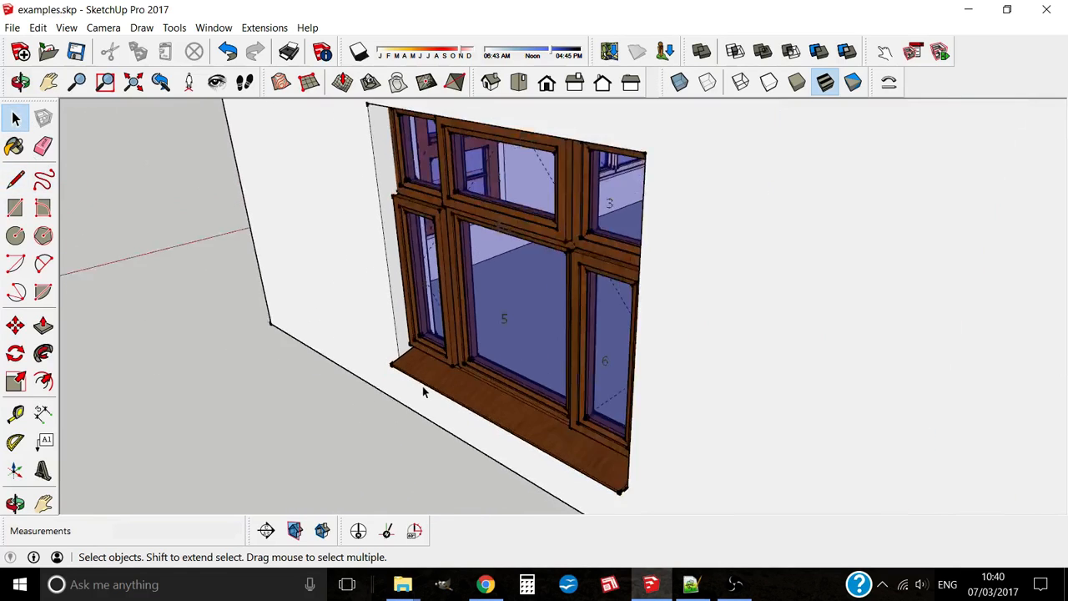
- Set the glass or panel overlap of the WindowPlus B1 window to 0.016 m and clear the window selection
middle_click_drag(423, 393, 499, 294)
right_click(515, 260)
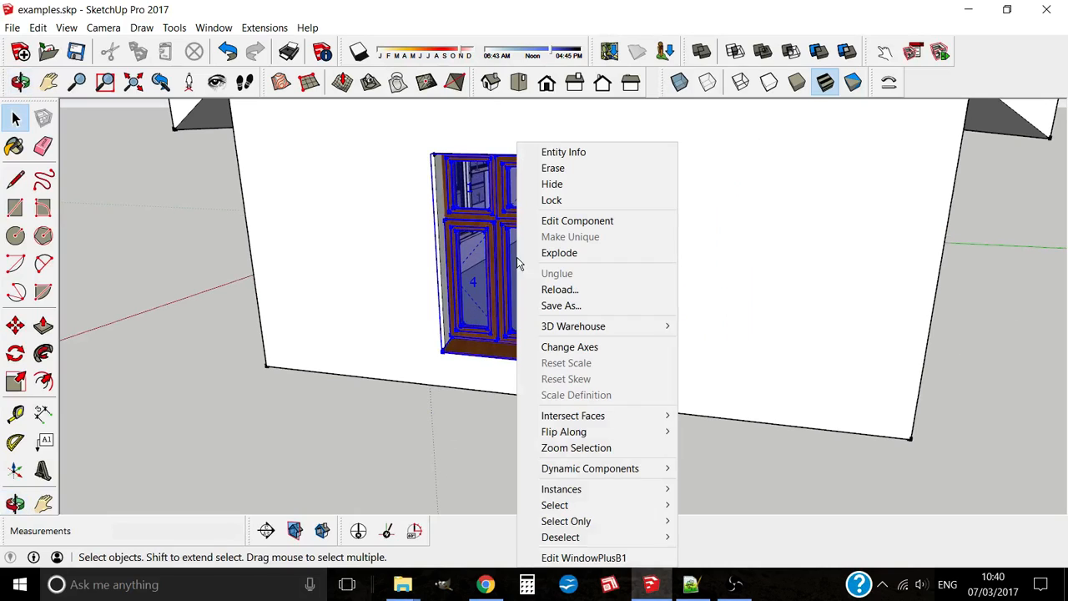
left_click(612, 557)
left_click(610, 285)
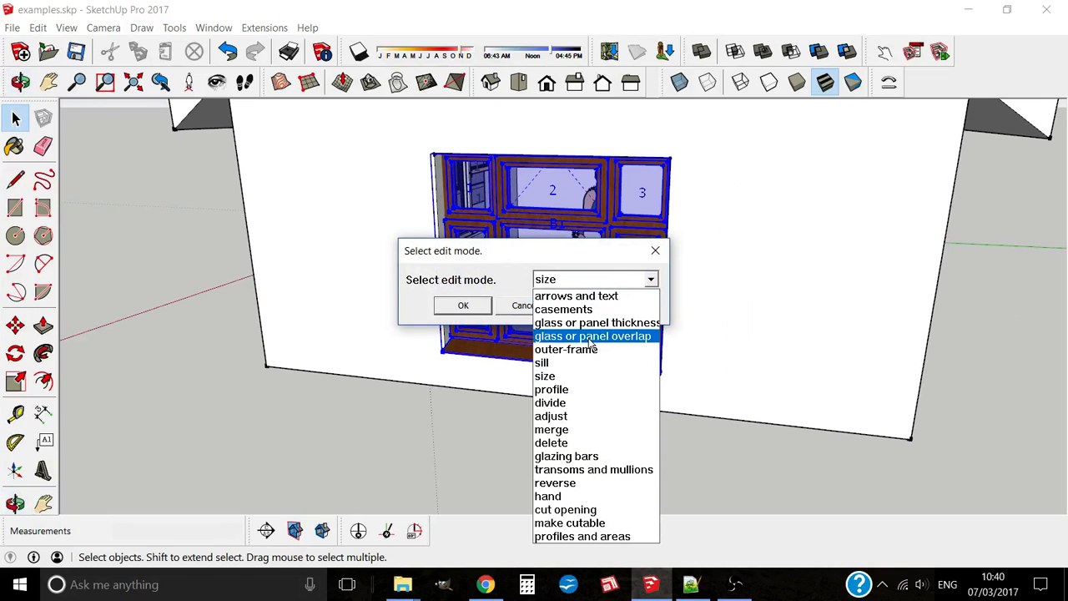
left_click(590, 336)
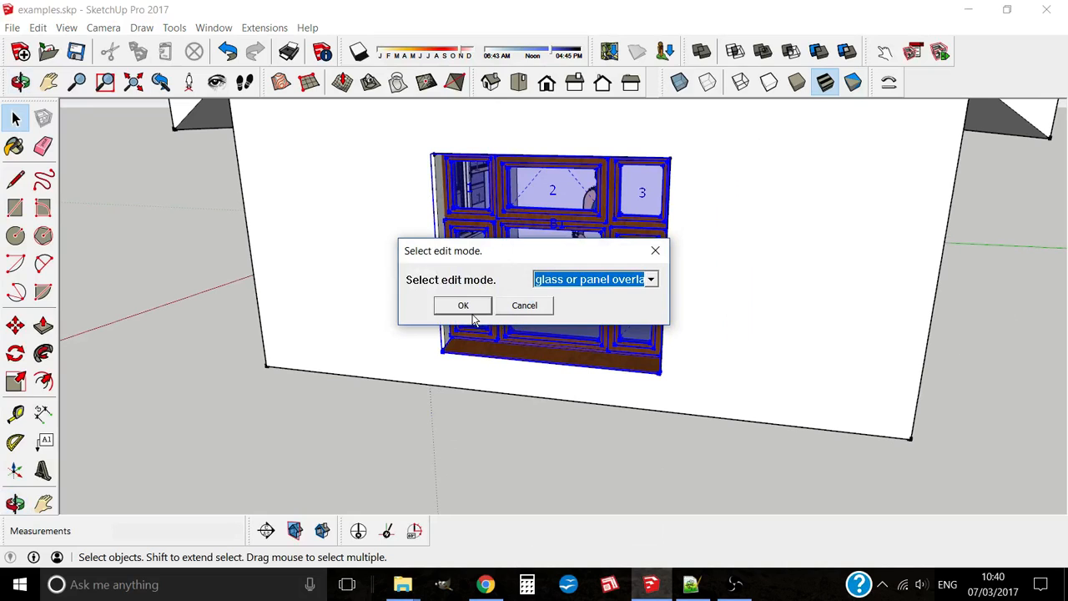
left_click(473, 308)
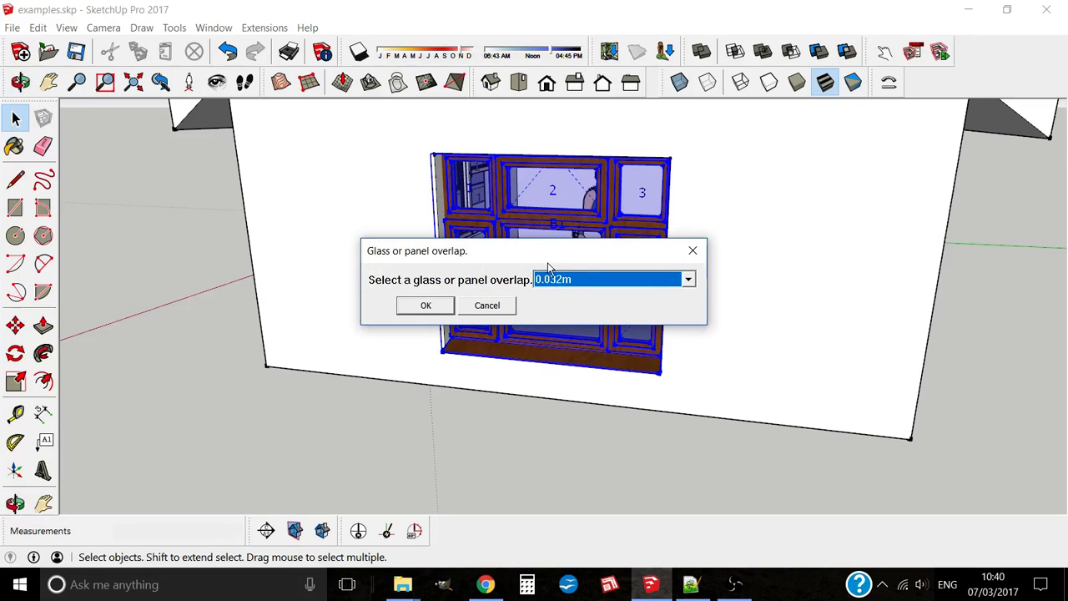
left_click_drag(540, 260, 242, 126)
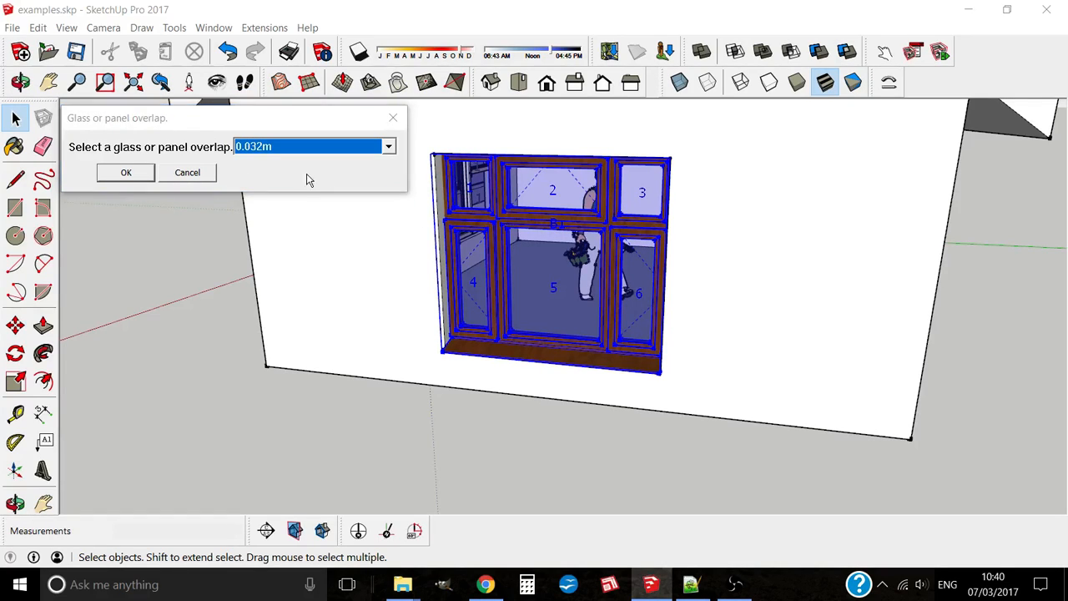
left_click(389, 148)
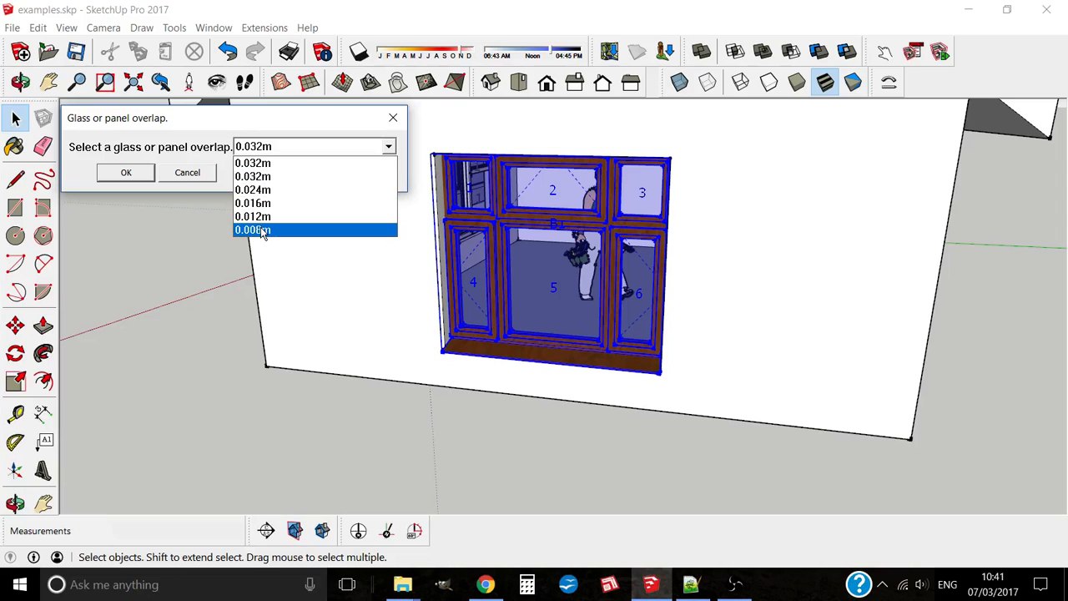
left_click(266, 205)
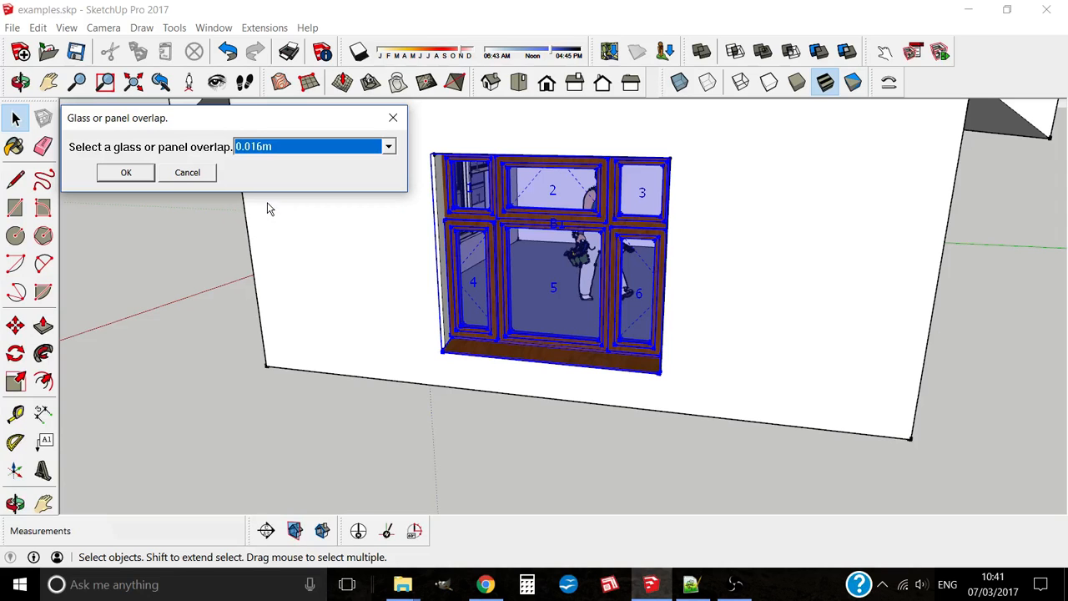
left_click(126, 173)
scroll(515, 231, "up", 5)
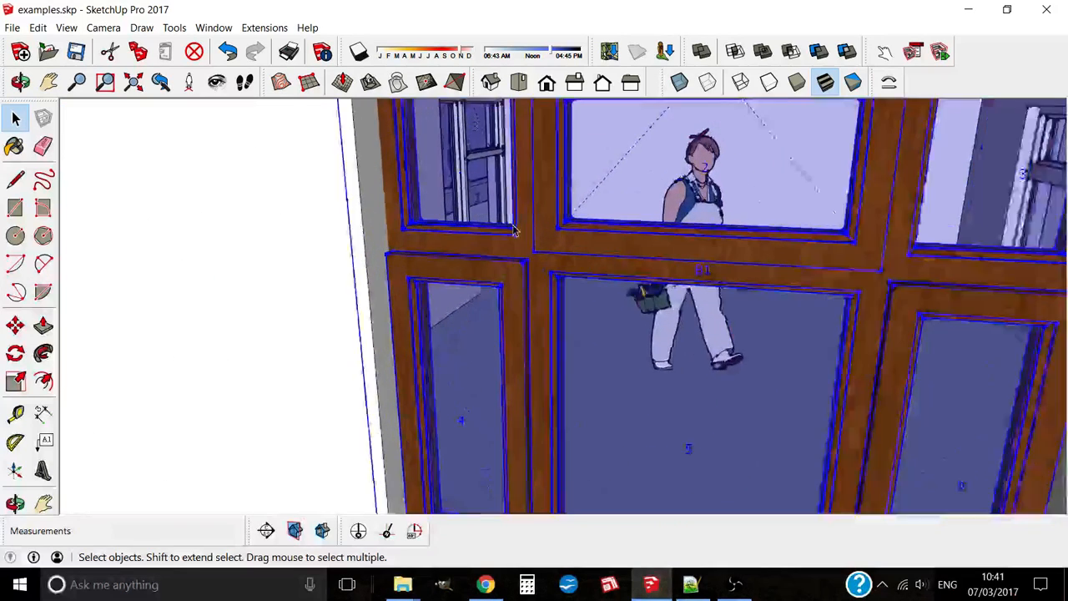
scroll(554, 253, "down", 3)
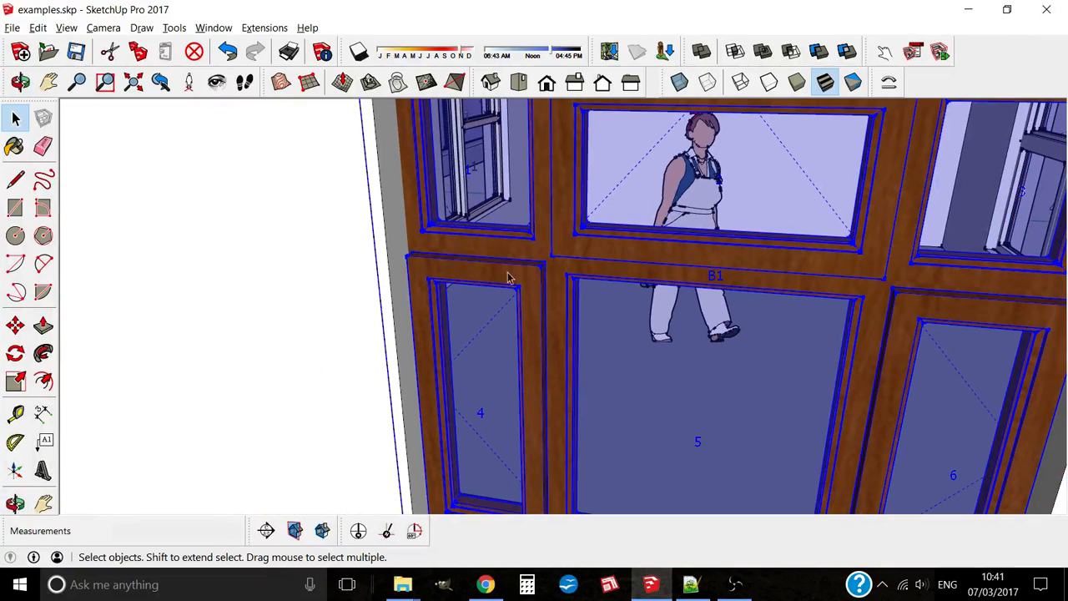
left_click(293, 290)
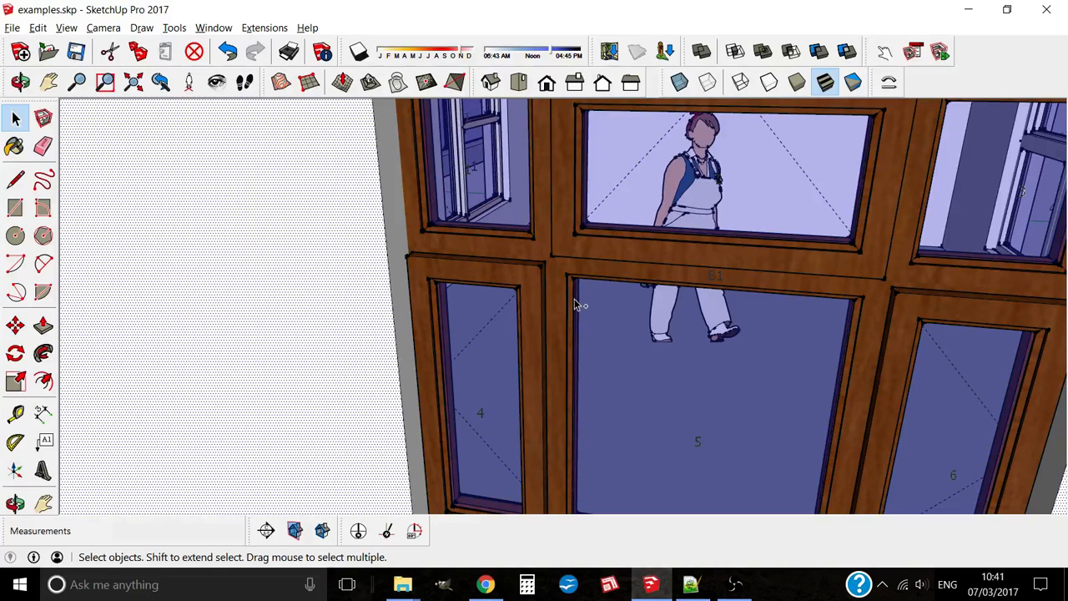
- Undo and redo the last glass or panel overlap change to compare the window's frame profiles
key("ctrl+z")
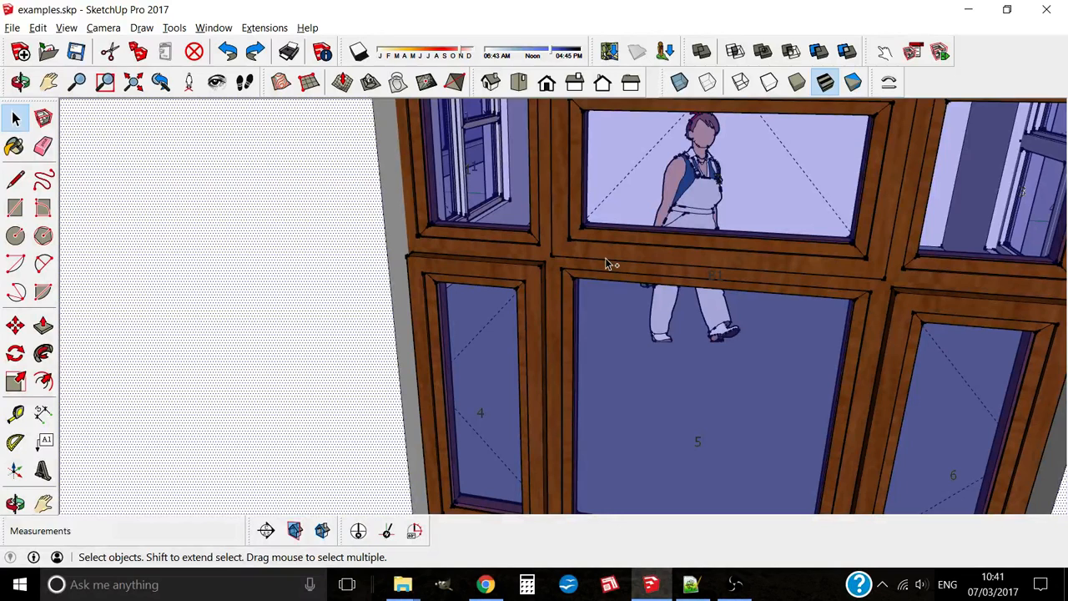
key("ctrl+y")
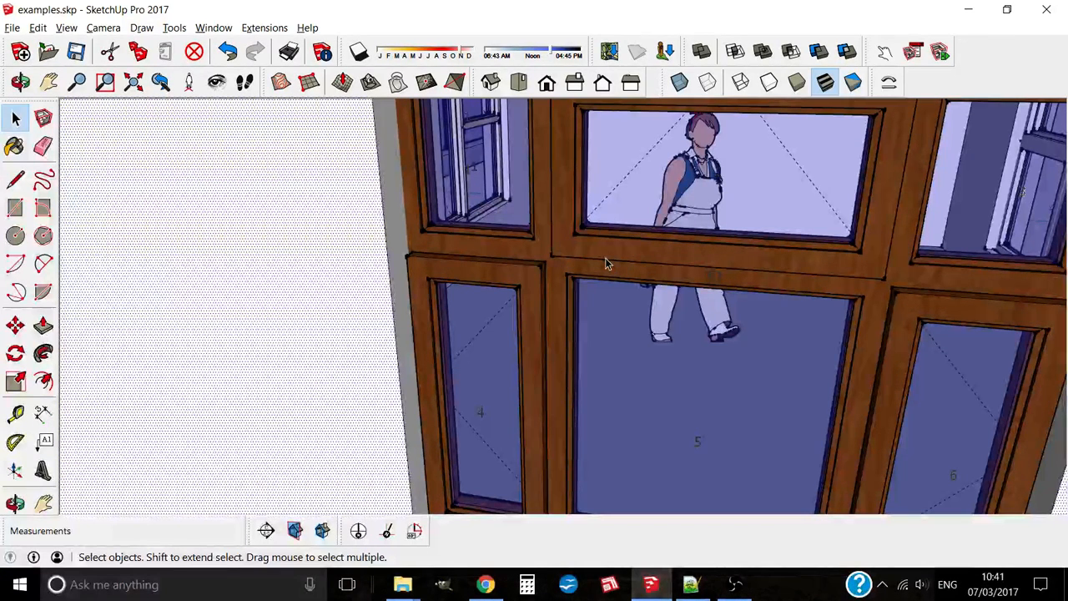
- Review the glass or panel overlap choices for the WindowPlus B1 window and confirm 0.016 m
right_click(607, 264)
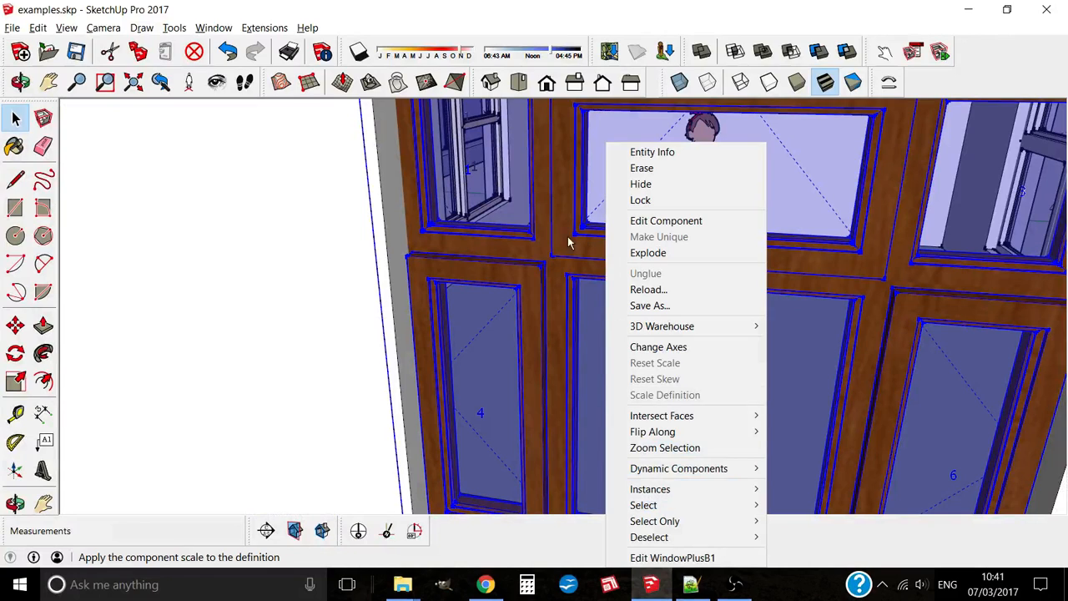
left_click(689, 558)
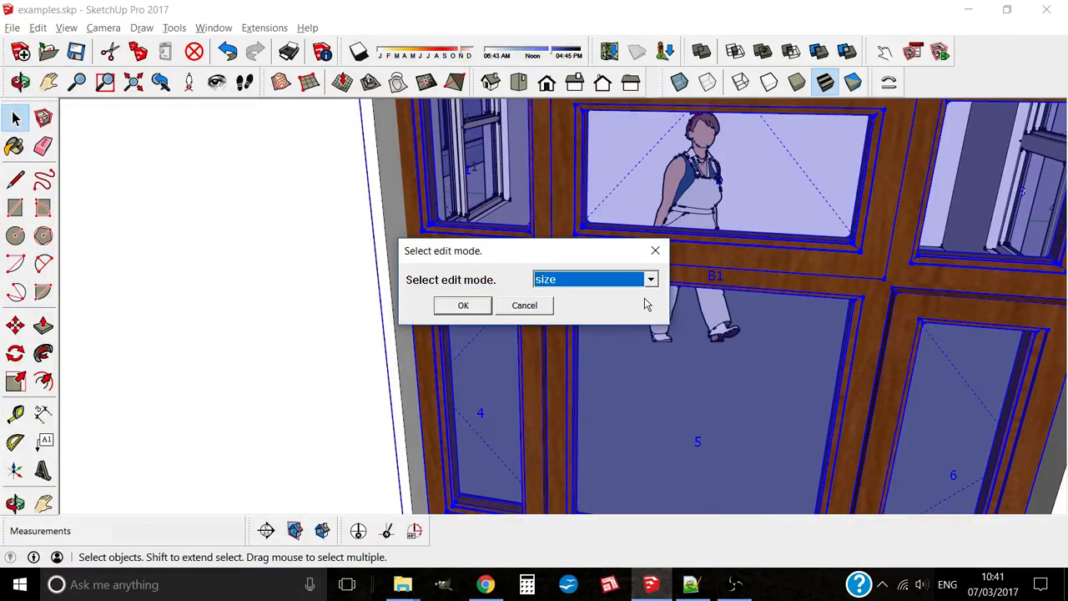
left_click(651, 282)
left_click(615, 335)
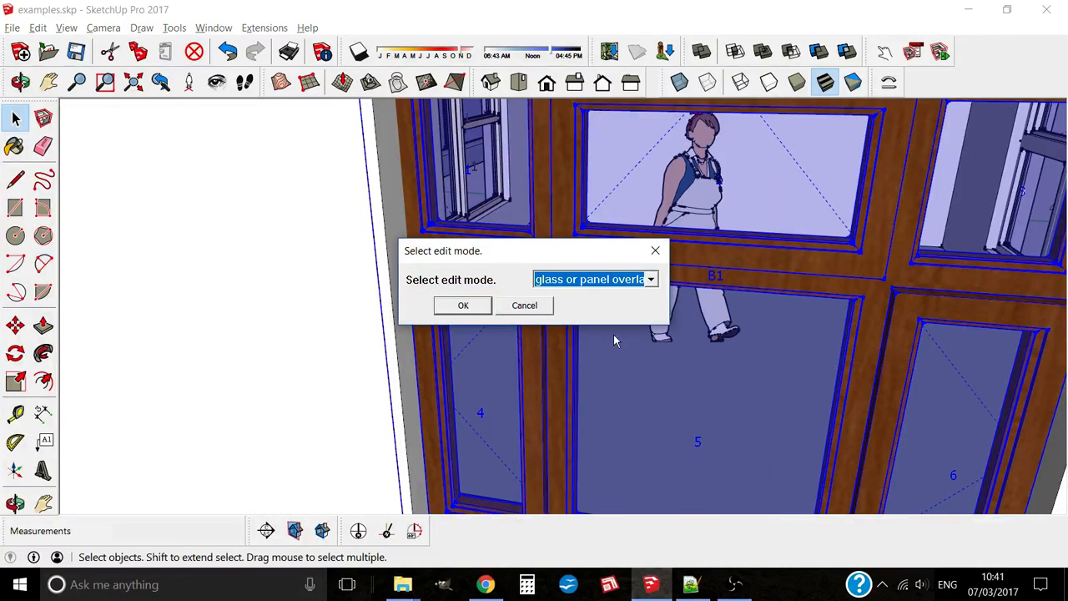
left_click(453, 309)
left_click(604, 284)
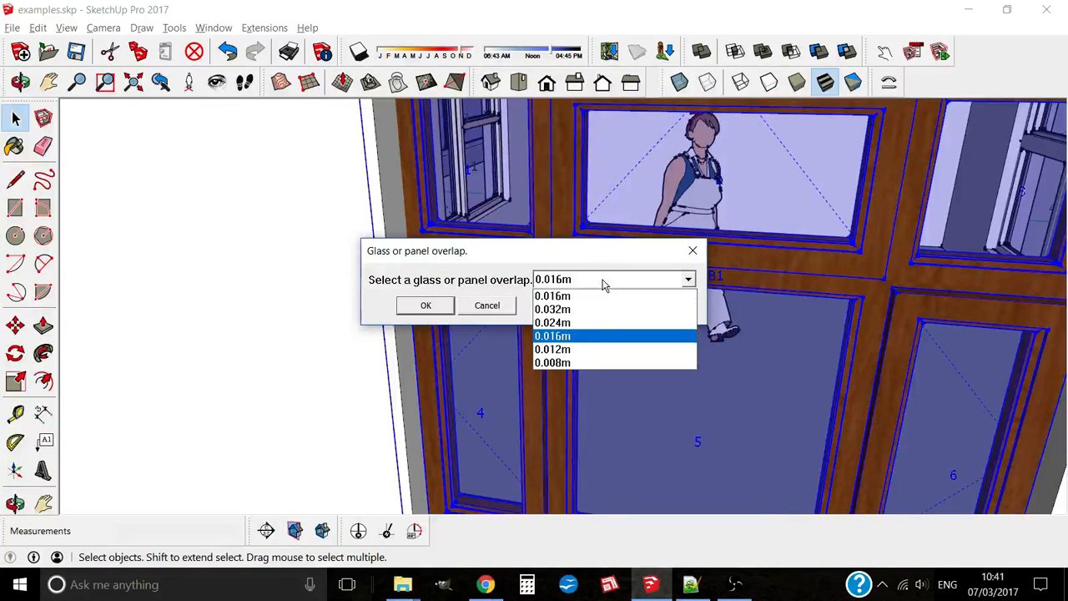
left_click(440, 308)
- Inspect the frame profiles where panes 1, 2, 4 and 5 meet, and view the whole WindowPlus B1 window
scroll(591, 232, "up", 3)
scroll(584, 235, "up", 1)
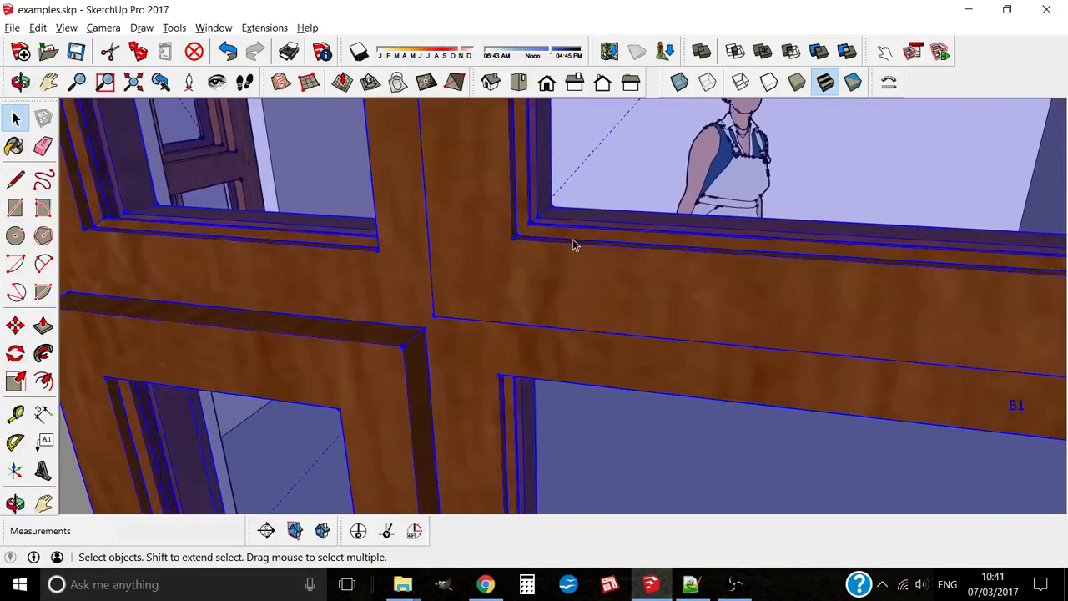
scroll(576, 239, "down", 5)
scroll(621, 310, "down", 2)
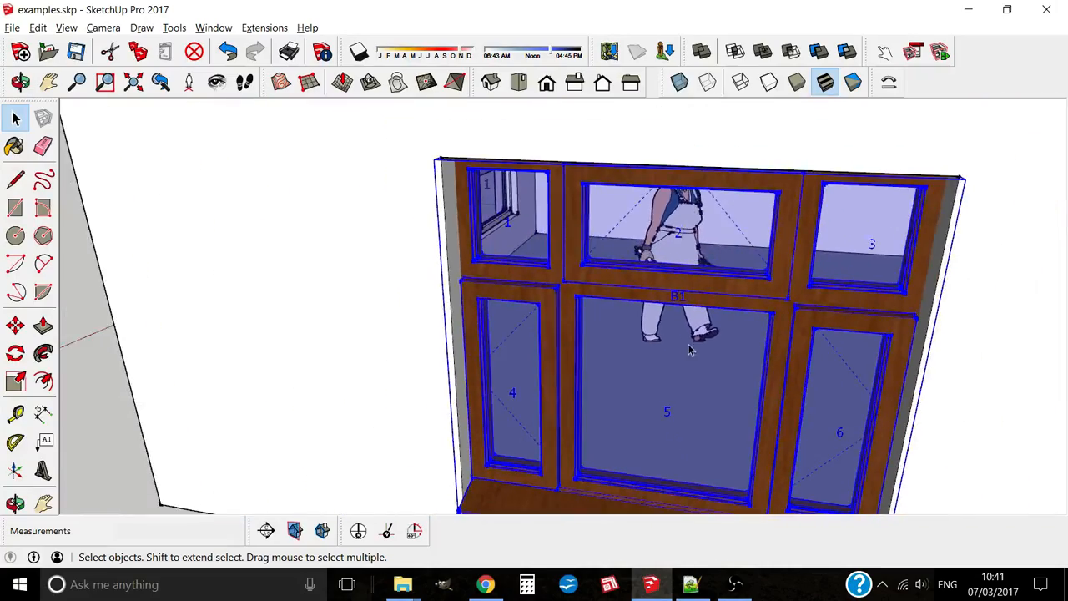
mouse_move(692, 349)
middle_mouse_down()
mouse_move(696, 202)
mouse_move(627, 275)
mouse_move(706, 316)
middle_mouse_up()
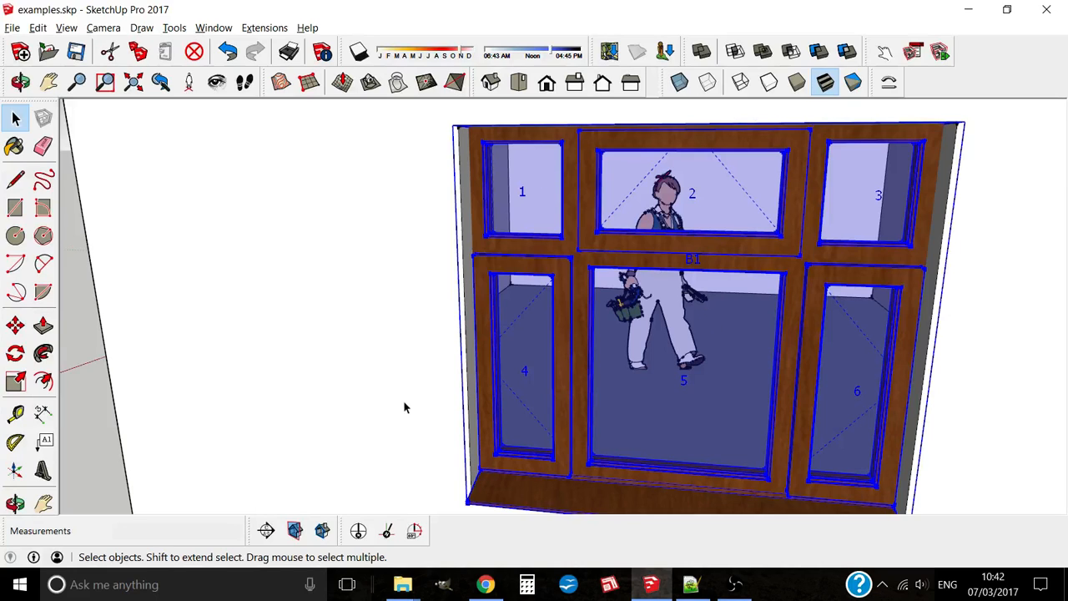
left_click(734, 584)
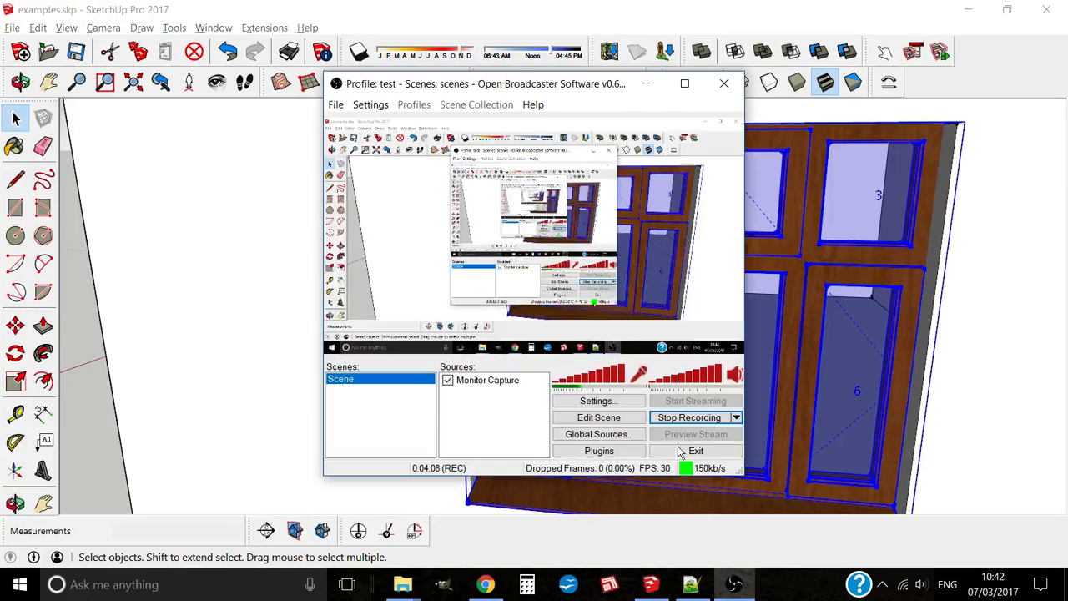